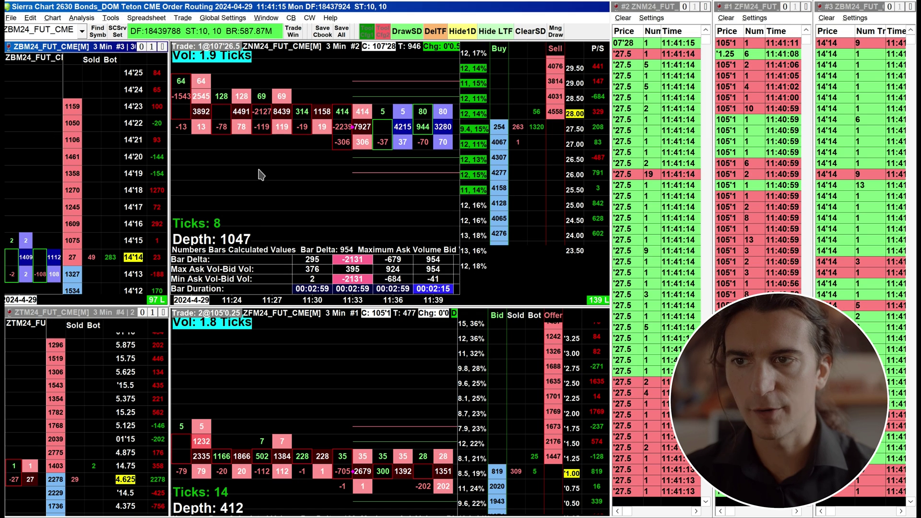
Examine the order flow and market depth in the ZFM24, ZNM24 and ZBM24 charts of the Bonds_DOM chartbook.
{"action": "left_click", "coordinate": [283, 367]}
{"action": "left_click", "coordinate": [302, 164]}
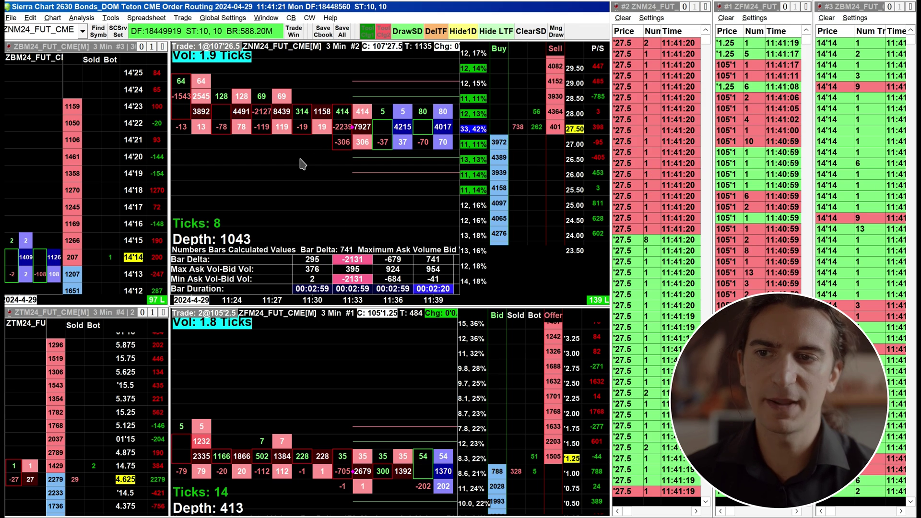
{"action": "left_click", "coordinate": [29, 155]}
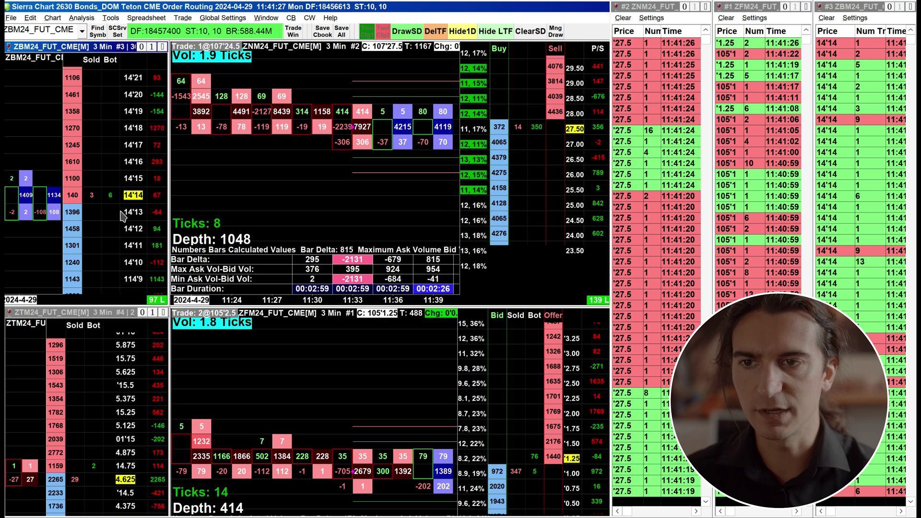
{"action": "left_click", "coordinate": [276, 197]}
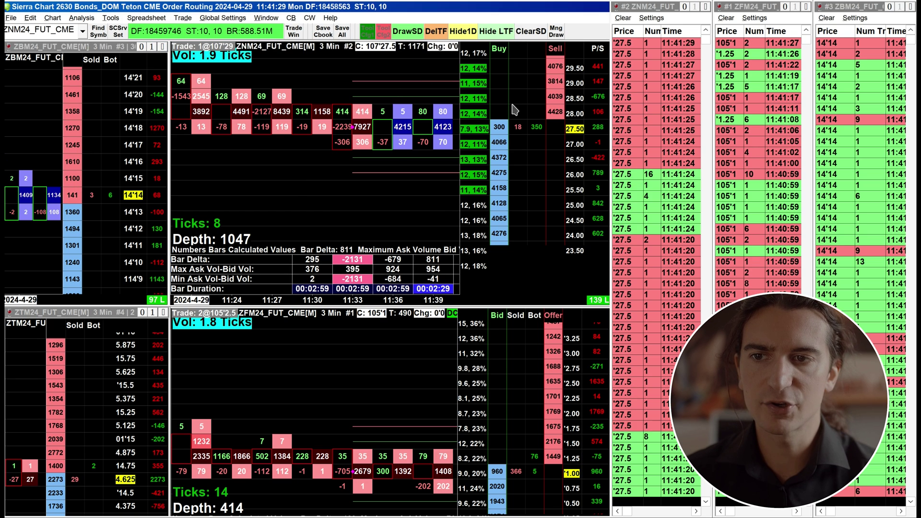
{"action": "left_click", "coordinate": [428, 389]}
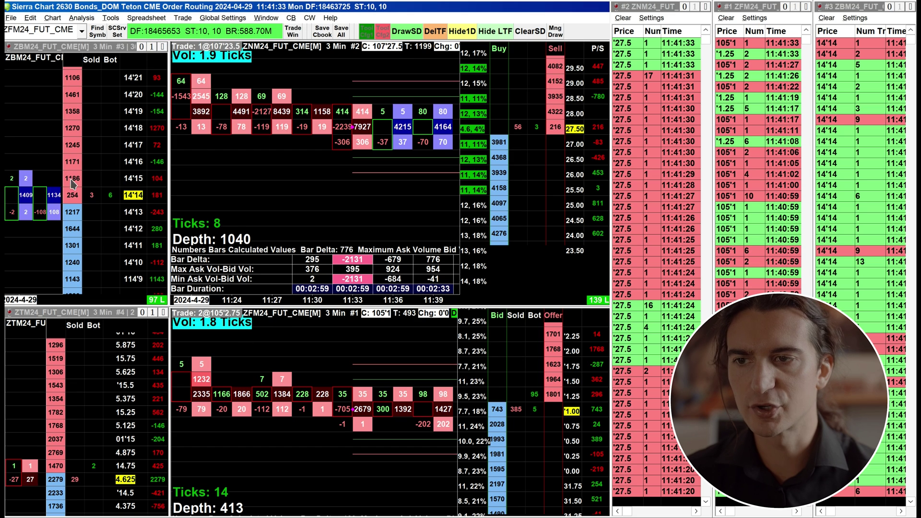
{"action": "left_click", "coordinate": [335, 157]}
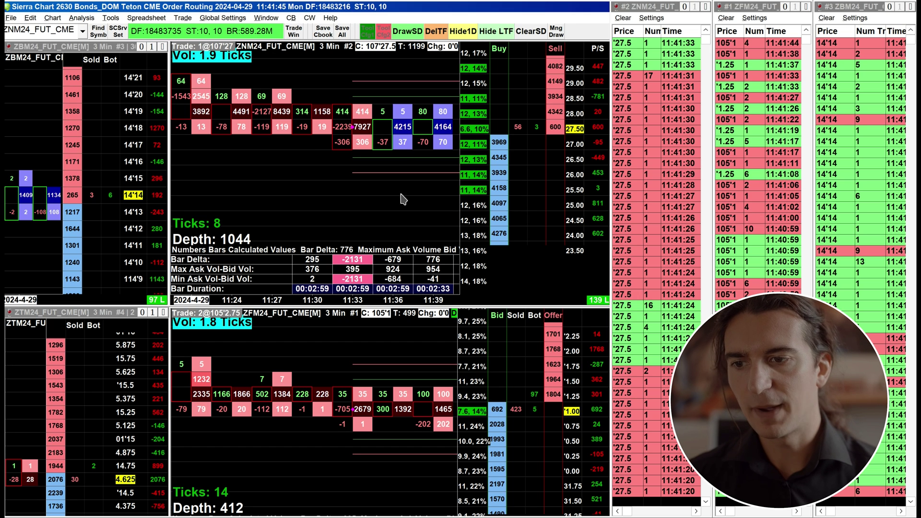
Switch back and forth between the Bonds_DOM and Bonds_Charts_2024-02 windows, ending on Bonds_Charts_2024-02.
{"action": "left_click", "coordinate": [161, 507]}
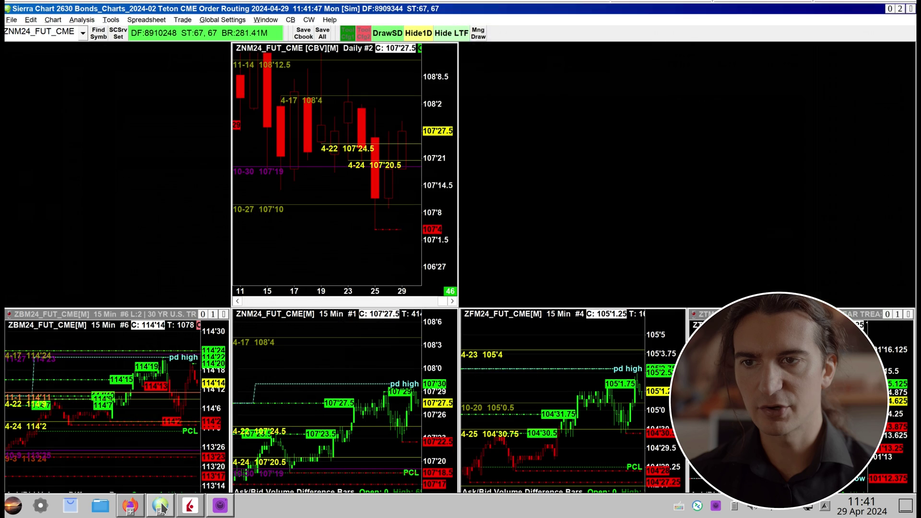
{"action": "left_click", "coordinate": [161, 507]}
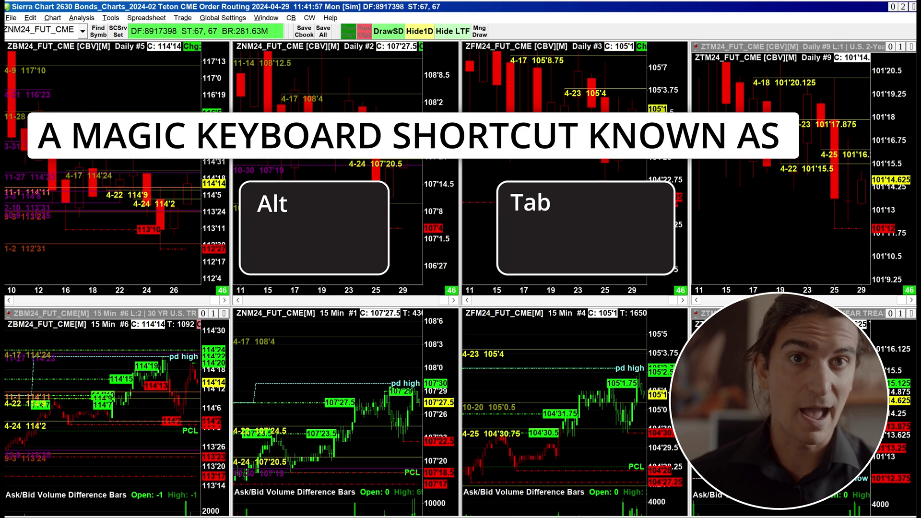
{"action": "key", "text": "alt+Tab"}
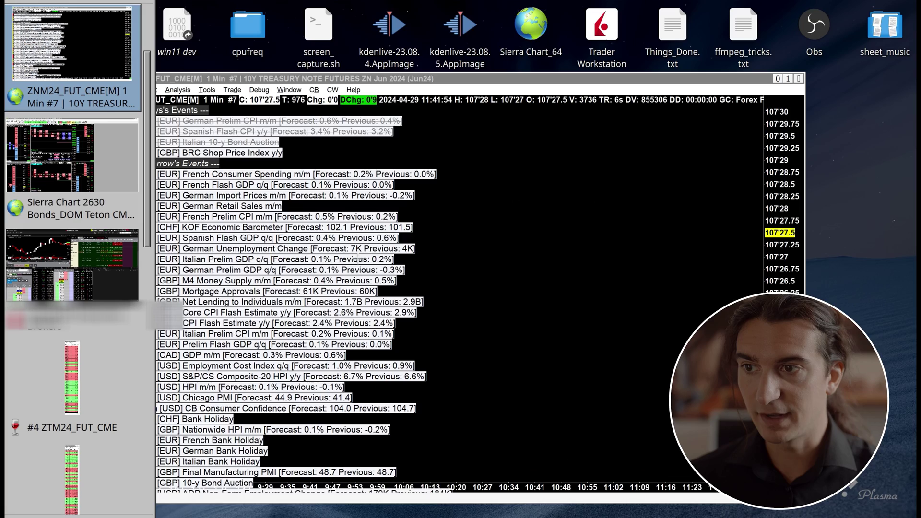
{"action": "key", "text": "alt+Tab"}
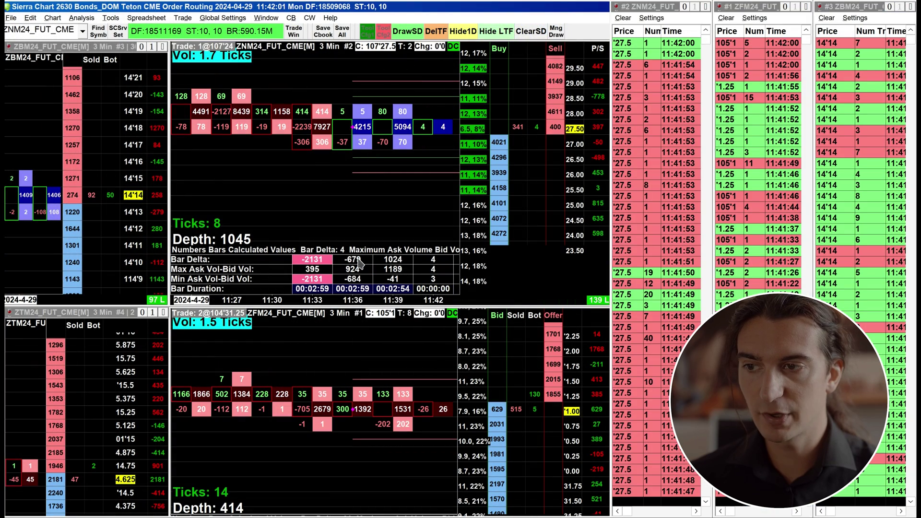
{"action": "key", "text": "alt+Tab"}
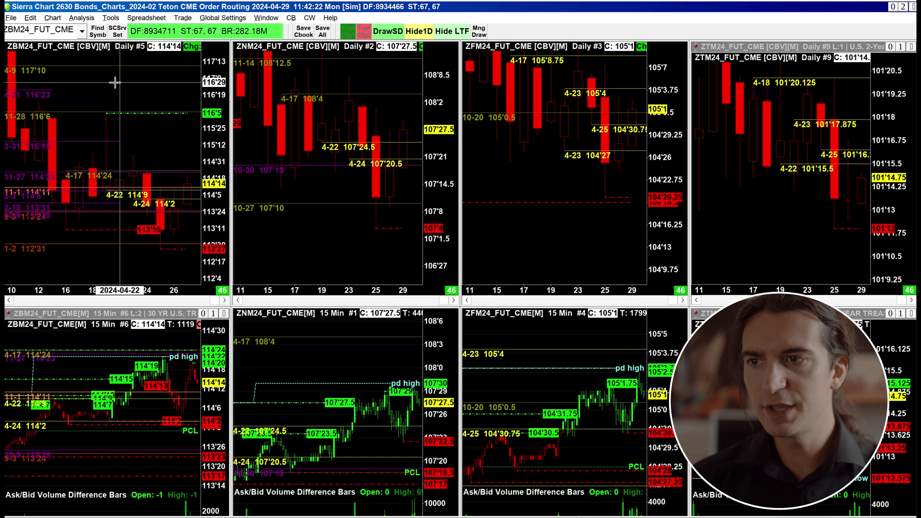
Look over the ZBM24, ZNM24 and ZFM24 charts in the bond chartbook.
{"action": "left_click", "coordinate": [110, 346]}
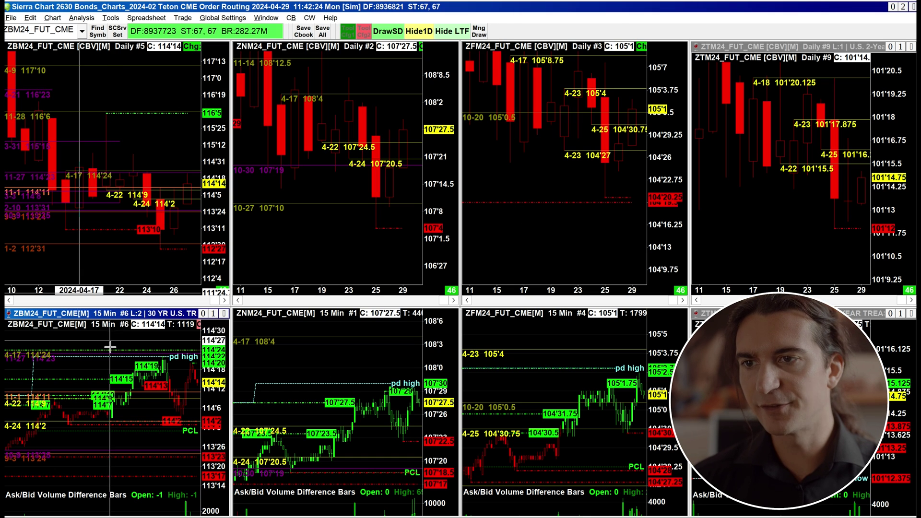
{"action": "left_click", "coordinate": [319, 222]}
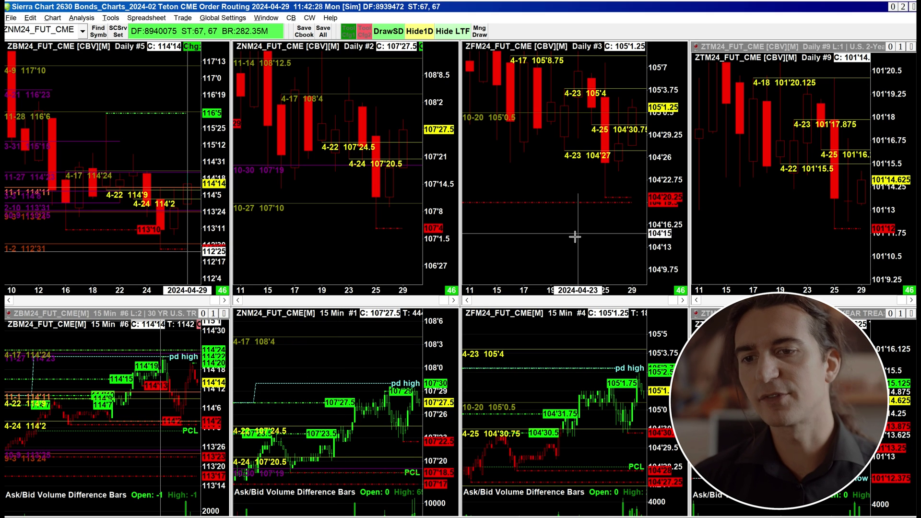
{"action": "left_click", "coordinate": [780, 288]}
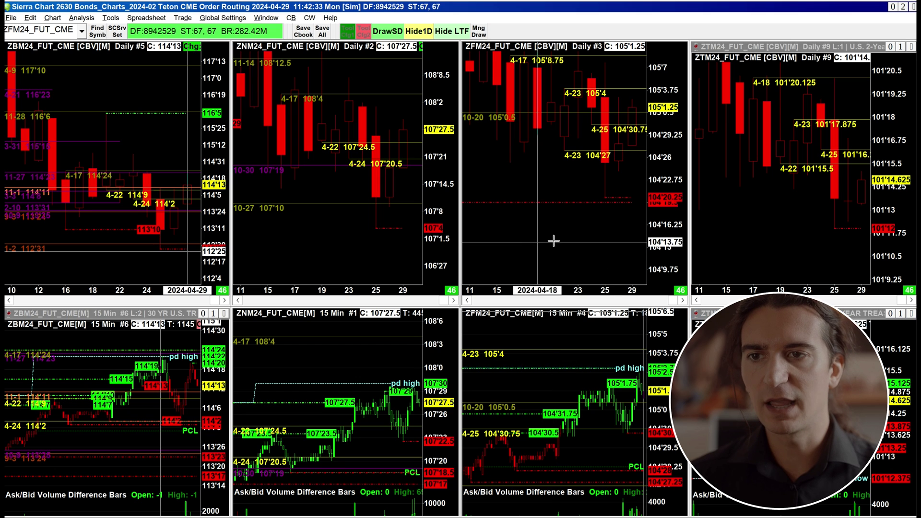
Bring up the Indices_Charts chartbook in place of the bond charts.
{"action": "key", "text": "ctrl+Tab"}
{"action": "key", "text": "ctrl+Tab"}
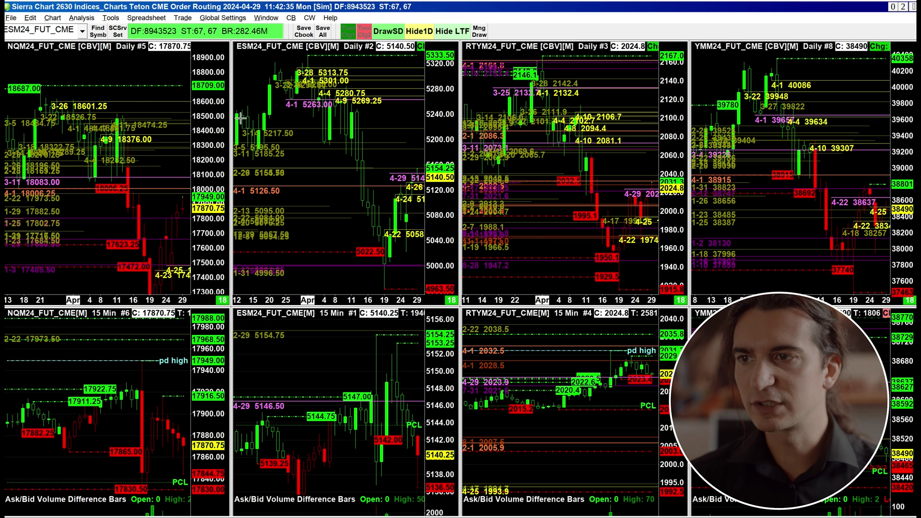
{"action": "key", "text": "ctrl+Tab"}
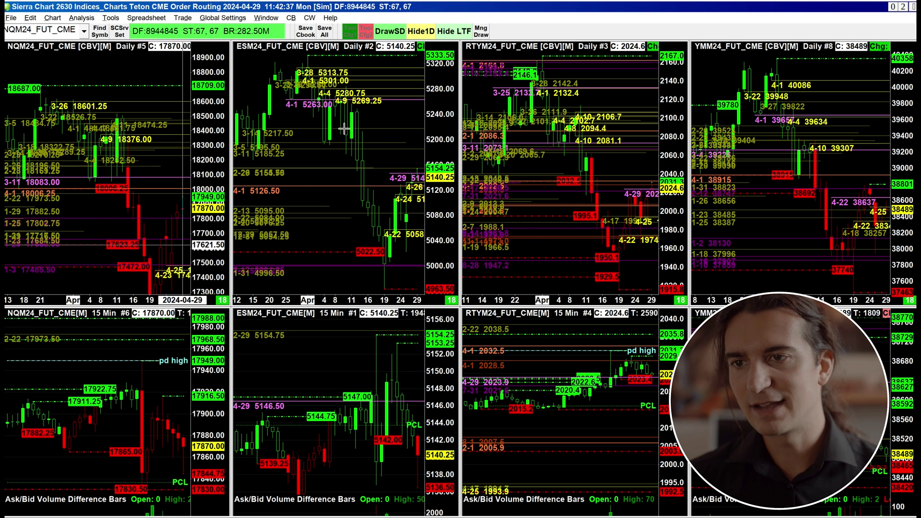
Examine the daily and 15-minute charts of the RTYM24, YMM24, ESM24 and NQM24 index futures.
{"action": "left_click", "coordinate": [541, 352]}
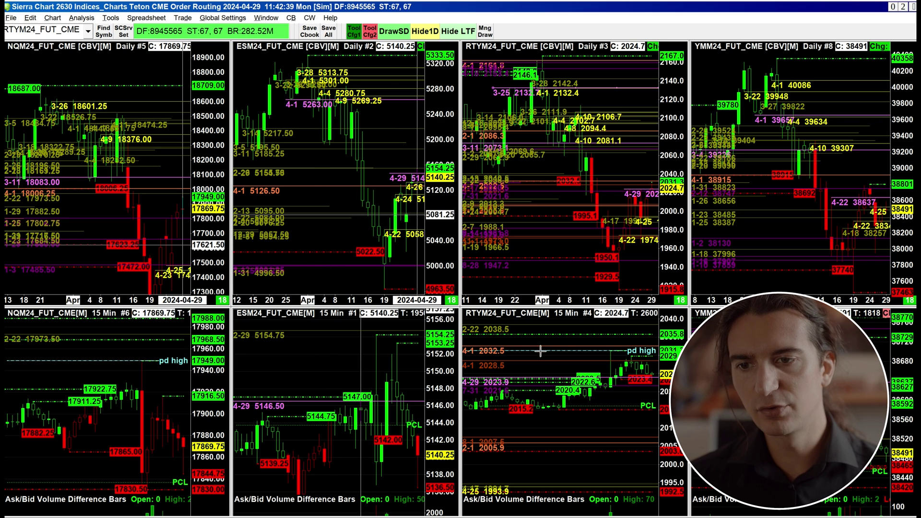
{"action": "left_click", "coordinate": [729, 68]}
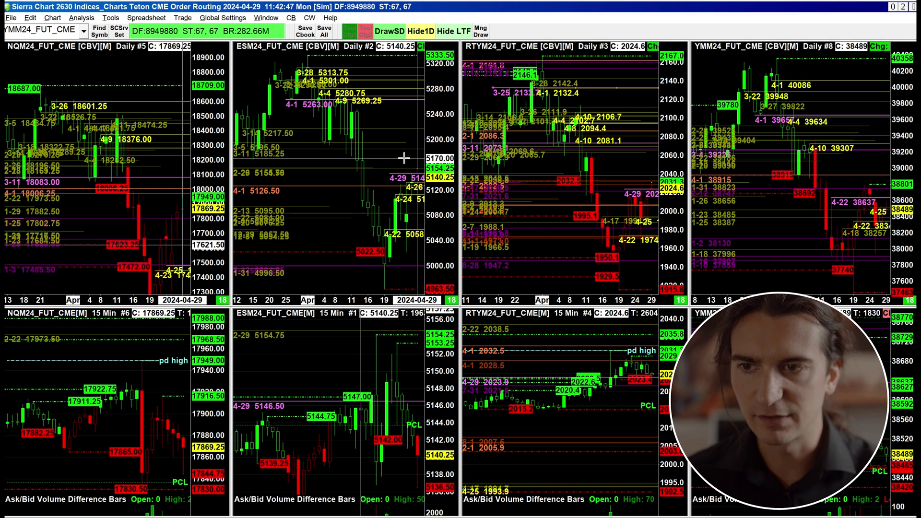
{"action": "left_click", "coordinate": [388, 162]}
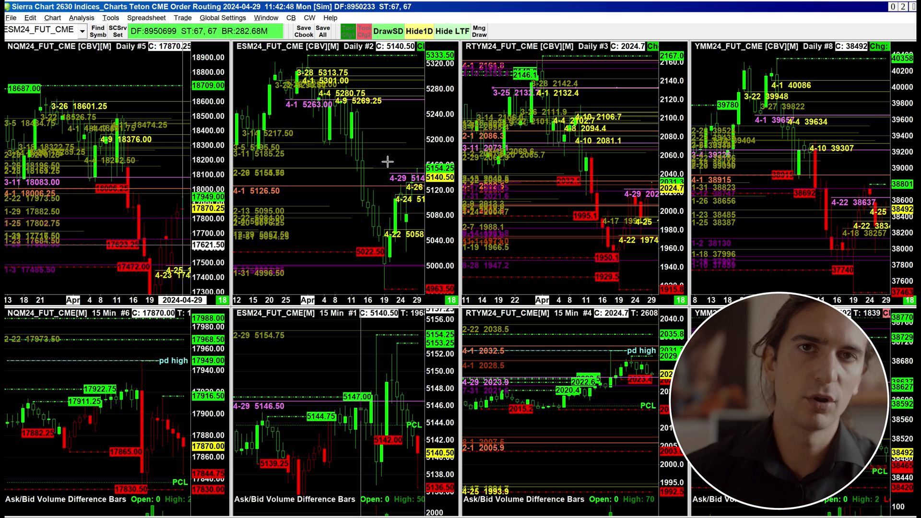
{"action": "left_click", "coordinate": [134, 65]}
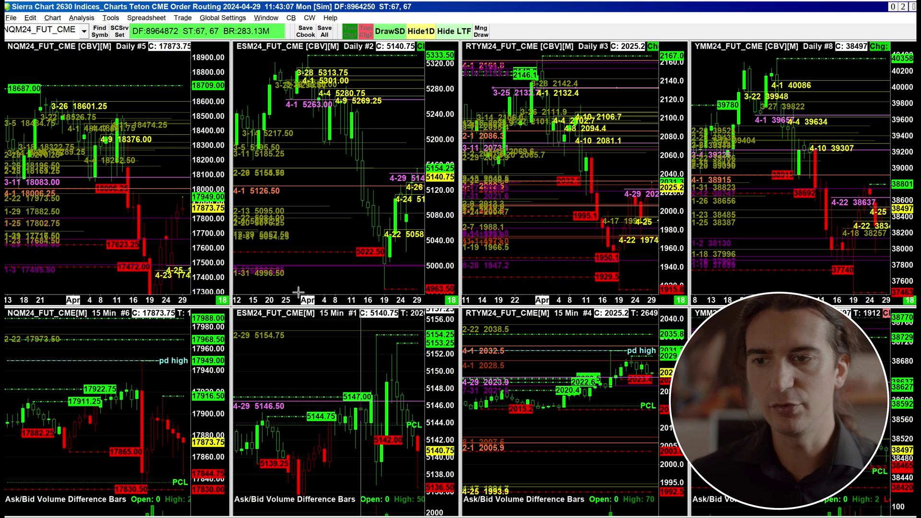
{"action": "left_click", "coordinate": [307, 413]}
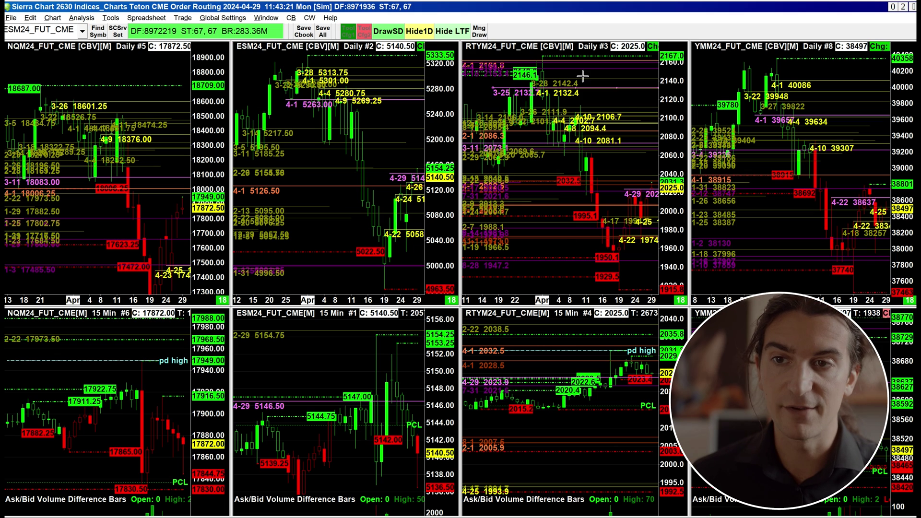
{"action": "left_click", "coordinate": [610, 159]}
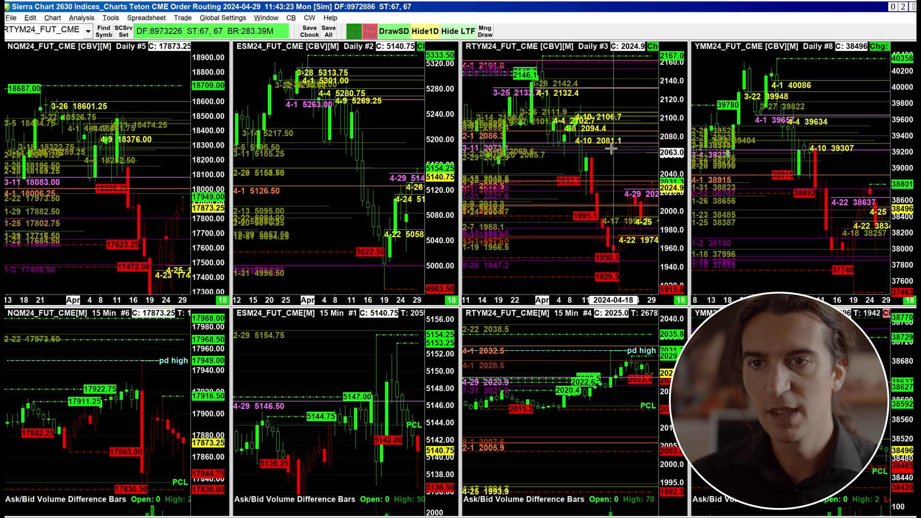
Toggle Hide1D twice on the daily RTYM24 chart and return to the 15-minute ESM24 chart.
{"action": "left_click", "coordinate": [416, 32]}
{"action": "left_click", "coordinate": [413, 32]}
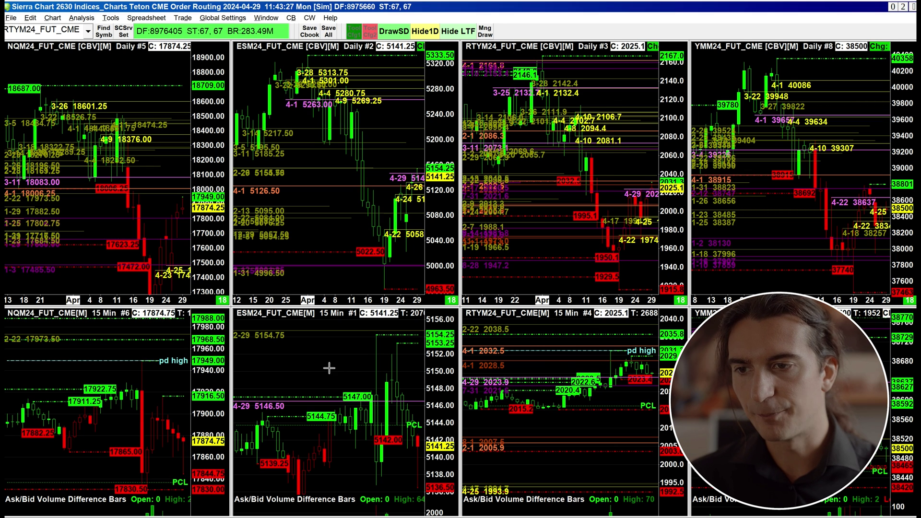
{"action": "left_click", "coordinate": [340, 365]}
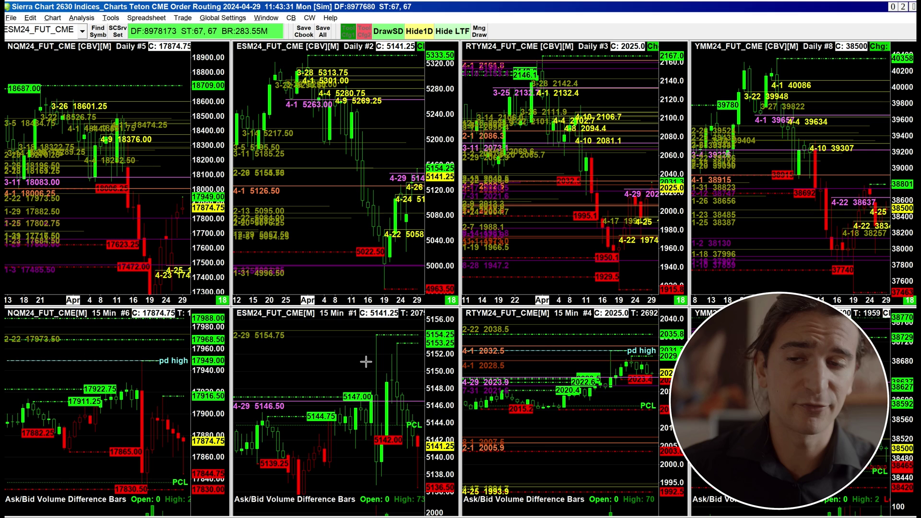
Switch to Trader Workstation and show its Charts layout with the SPY, QQQ and IWM charts.
{"action": "mouse_move", "coordinate": [207, 511]}
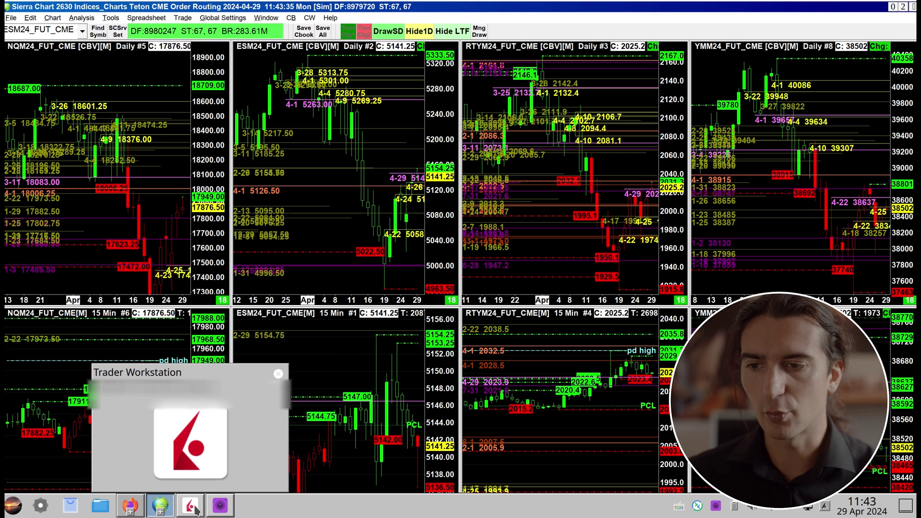
{"action": "left_click", "coordinate": [194, 512]}
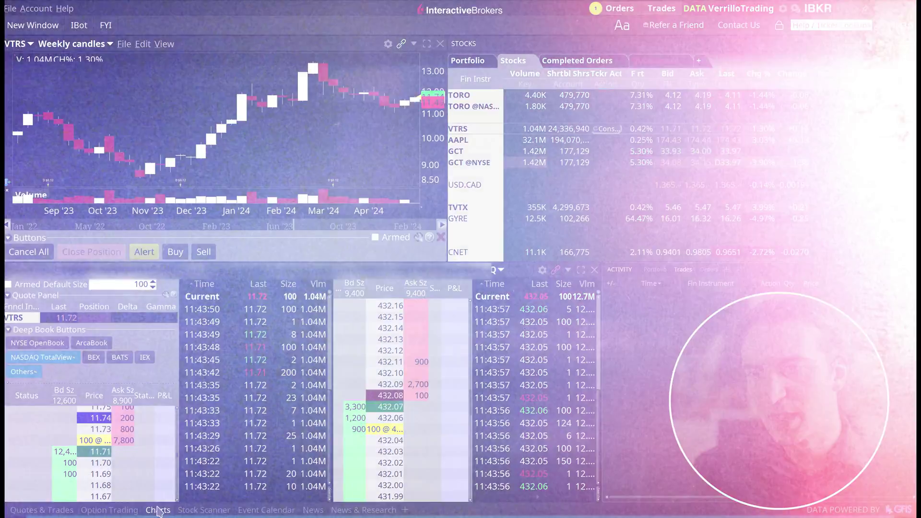
{"action": "left_click", "coordinate": [157, 510]}
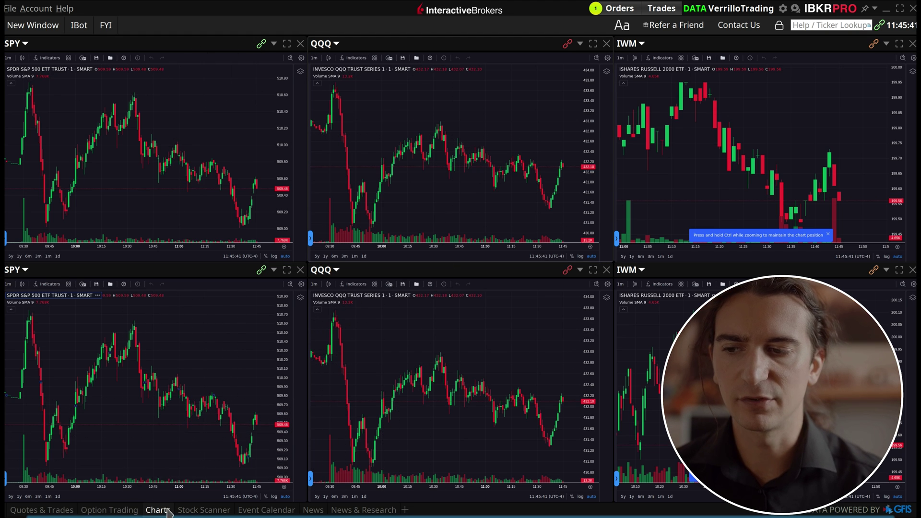
Show the Option Trading layout and load the SPY Apr29'24 514 call and the 509 call into the linked chart.
{"action": "left_click", "coordinate": [109, 509]}
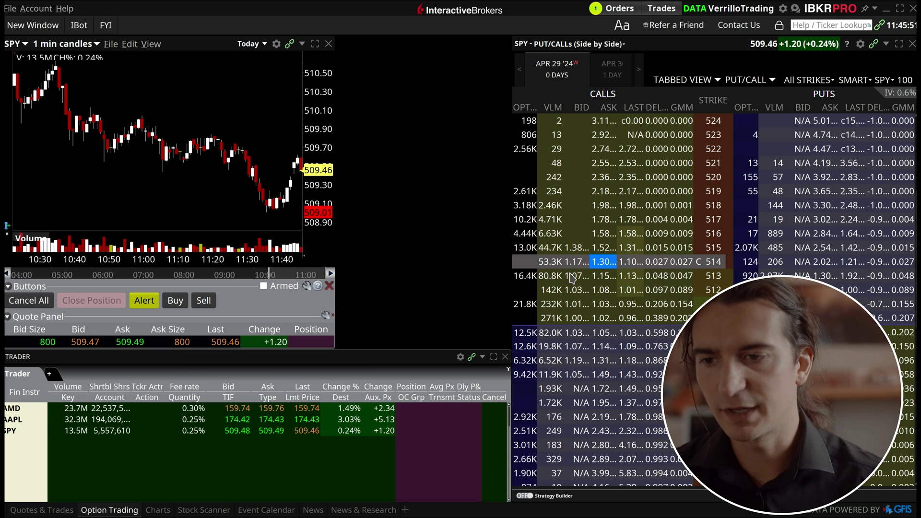
{"action": "left_click", "coordinate": [599, 277]}
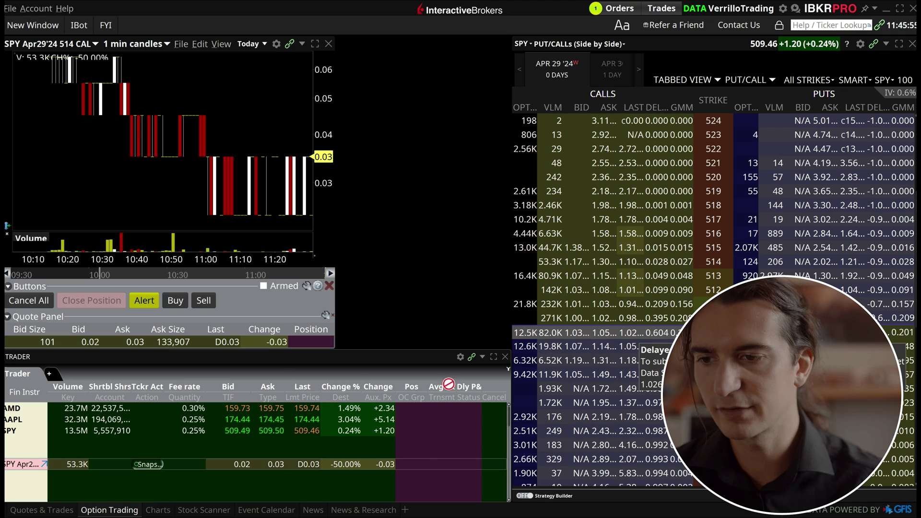
{"action": "left_click", "coordinate": [638, 336]}
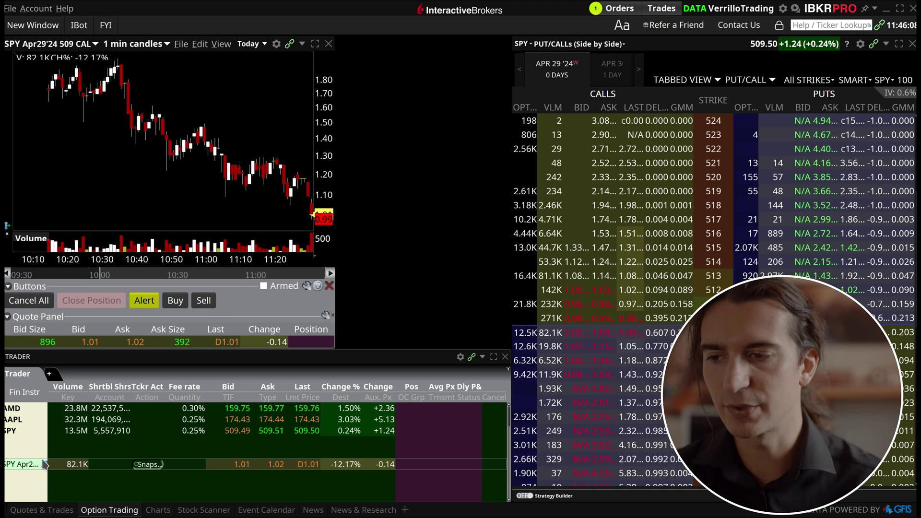
Return to the Quotes & Trades layout and switch to Sierra Chart's Bonds_DOM window.
{"action": "left_click", "coordinate": [41, 509]}
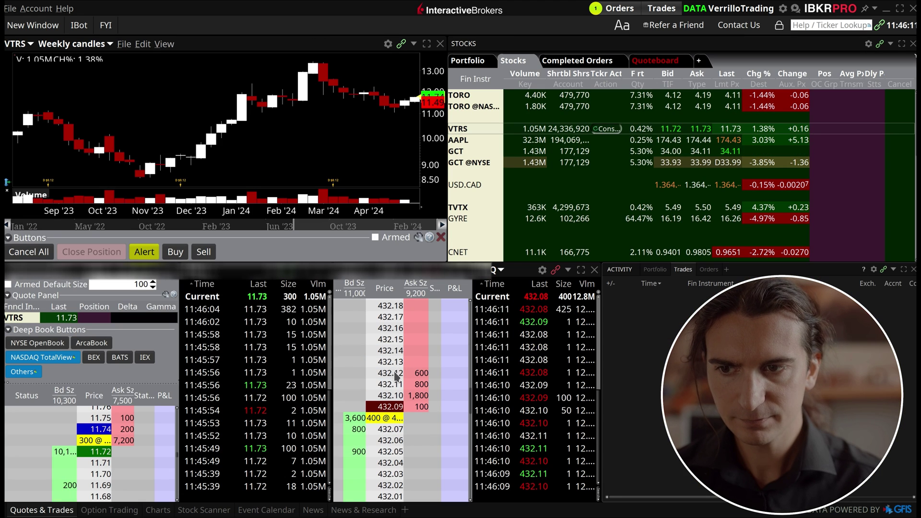
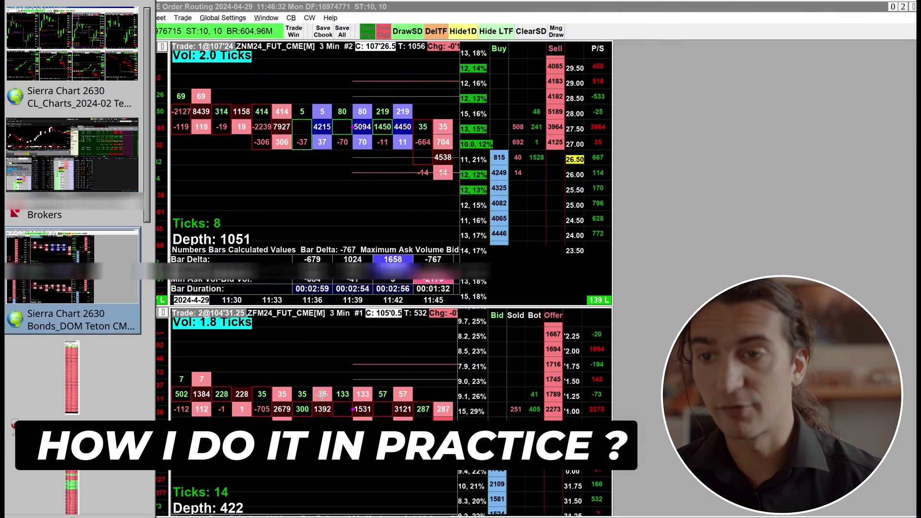
{"action": "left_click", "coordinate": [71, 269]}
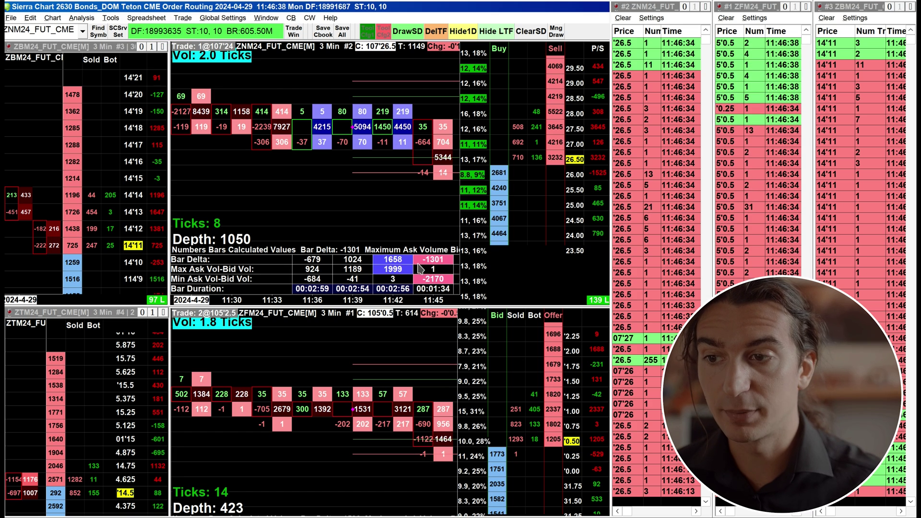
Switch from Bonds_DOM to the Bonds_Charts_2024-02 chartbook and look over its daily ZFM24 and ZNM24 charts.
{"action": "key", "text": "alt+Tab"}
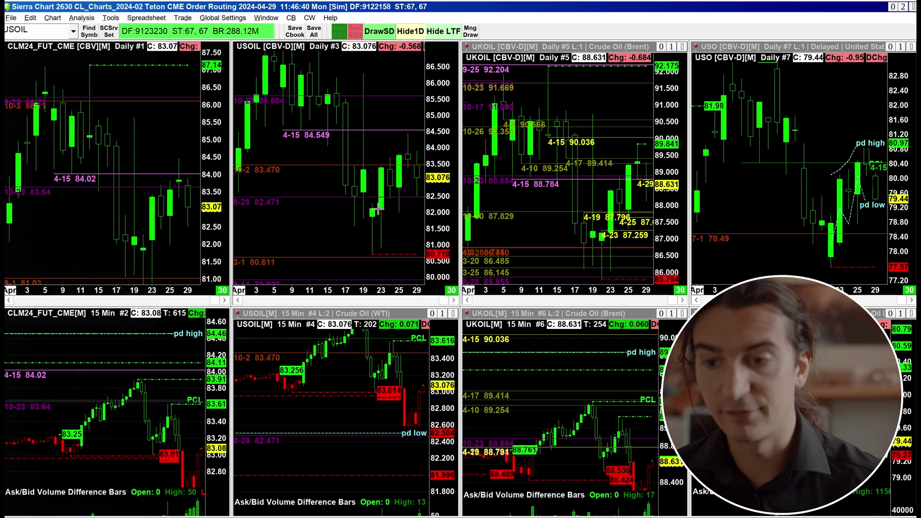
{"action": "key", "text": "ctrl+Tab"}
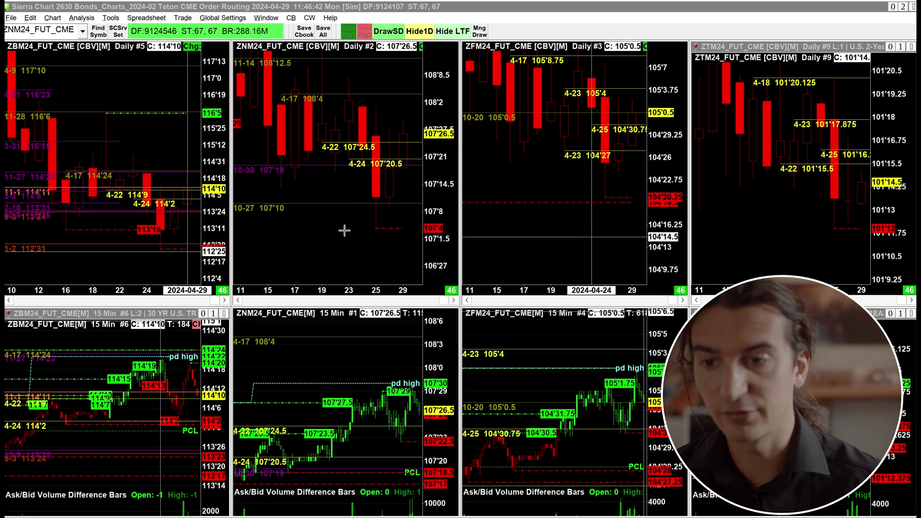
{"action": "left_click", "coordinate": [554, 226]}
{"action": "left_click", "coordinate": [328, 236]}
{"action": "left_click", "coordinate": [479, 242]}
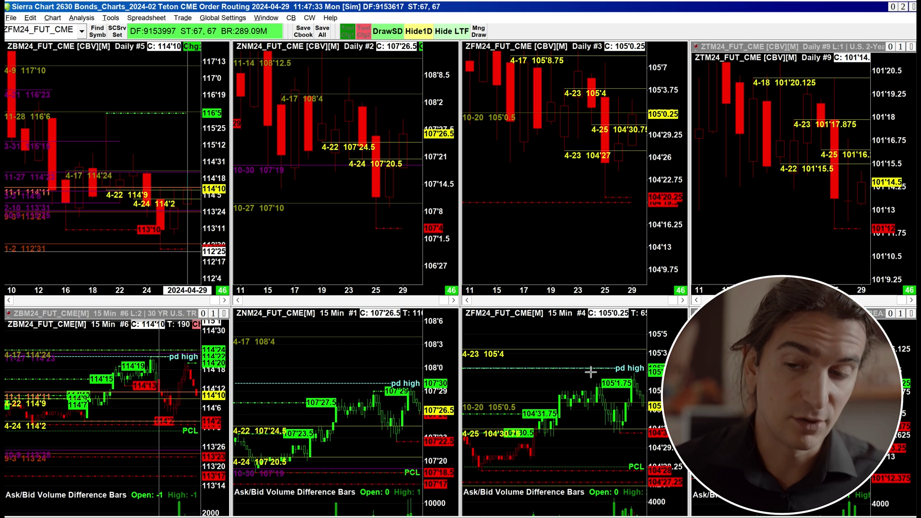
Look over the 15-minute ZNM24 and ZBM24 charts in the Bonds_Charts_2024-02 chartbook.
{"action": "left_click", "coordinate": [392, 401]}
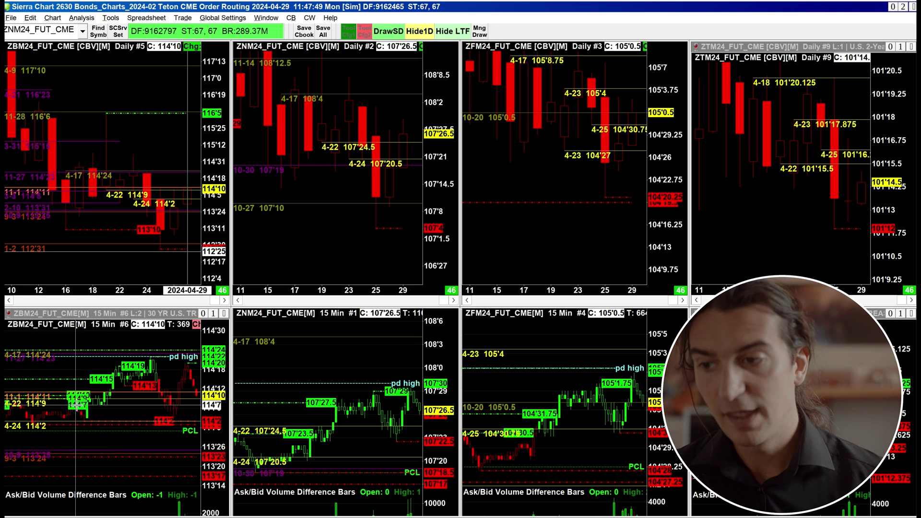
{"action": "left_click", "coordinate": [48, 396]}
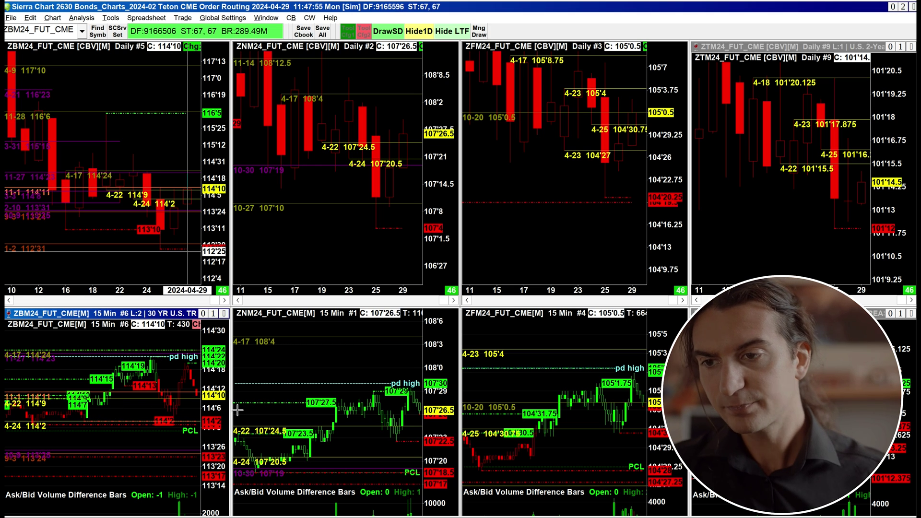
{"action": "left_click", "coordinate": [320, 367]}
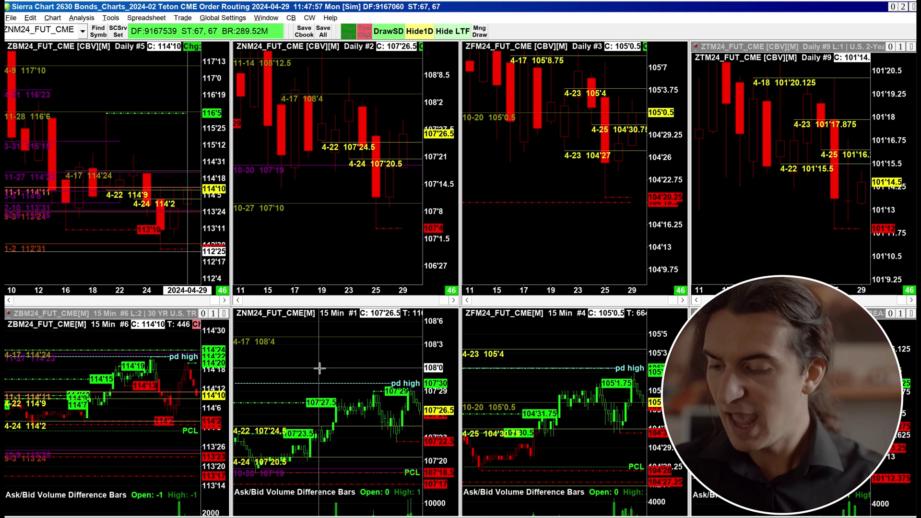
Switch to the Bonds_DOM window, bring lower prices into view on the ZBM24 ladder and select the ZNM24 chart.
{"action": "key", "text": "alt+Tab"}
{"action": "key", "text": "alt+Tab"}
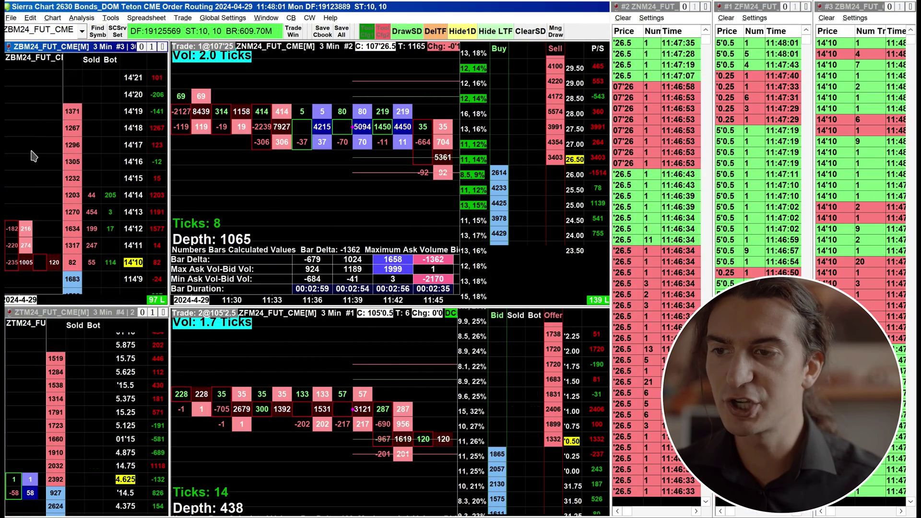
{"action": "left_click", "coordinate": [33, 155]}
{"action": "scroll", "coordinate": [32, 156], "scroll_direction": "down", "scroll_amount": 1}
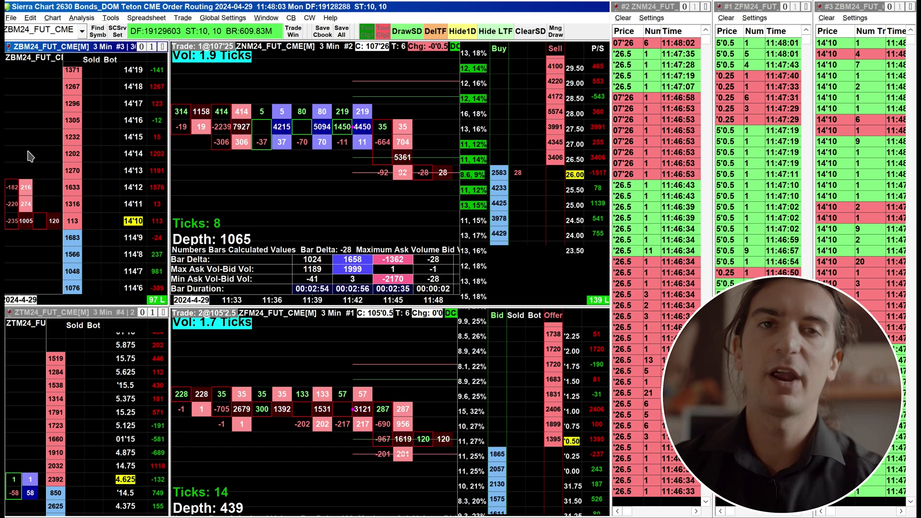
{"action": "scroll", "coordinate": [30, 155], "scroll_direction": "down", "scroll_amount": 2}
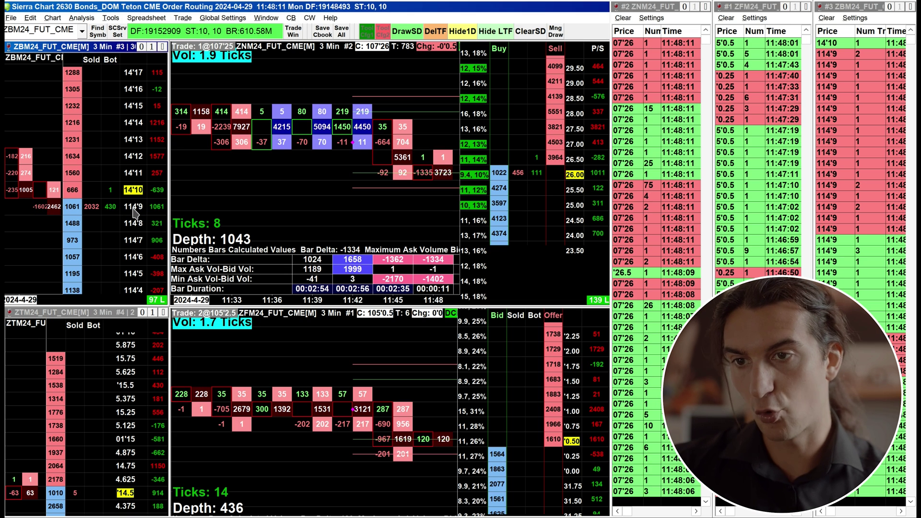
{"action": "left_click", "coordinate": [305, 184]}
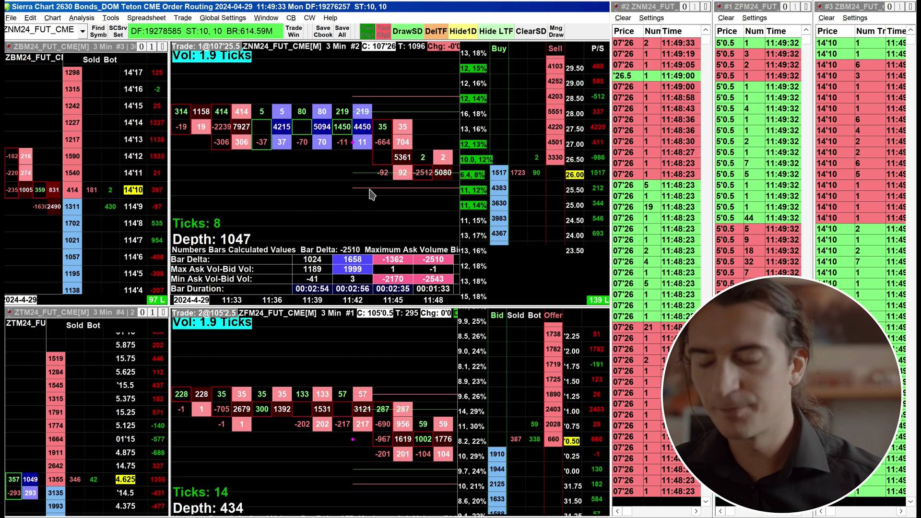
Return to Bonds_Charts_2024-02, inspect the 15-minute ZNM24 chart maximized, and restore the tiled chart layout.
{"action": "key", "text": "alt+Tab"}
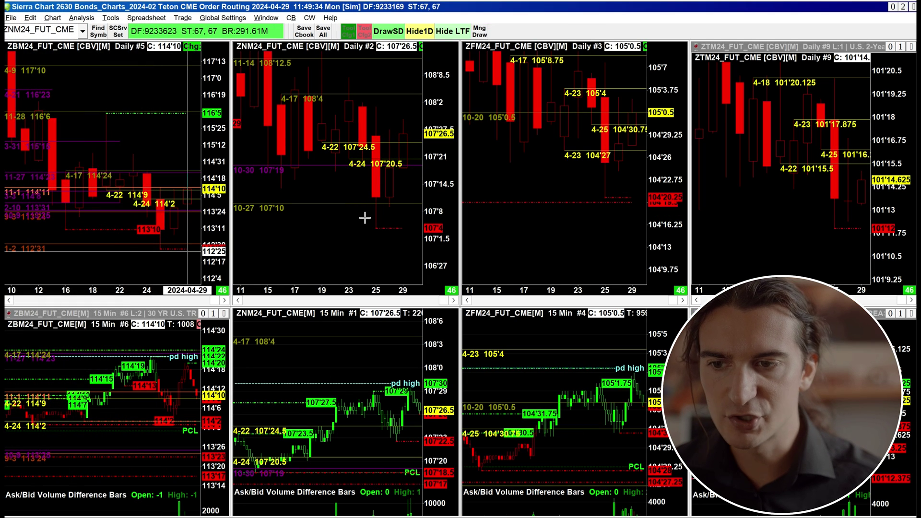
{"action": "left_click_drag", "start_coordinate": [367, 365], "coordinate": [376, 342]}
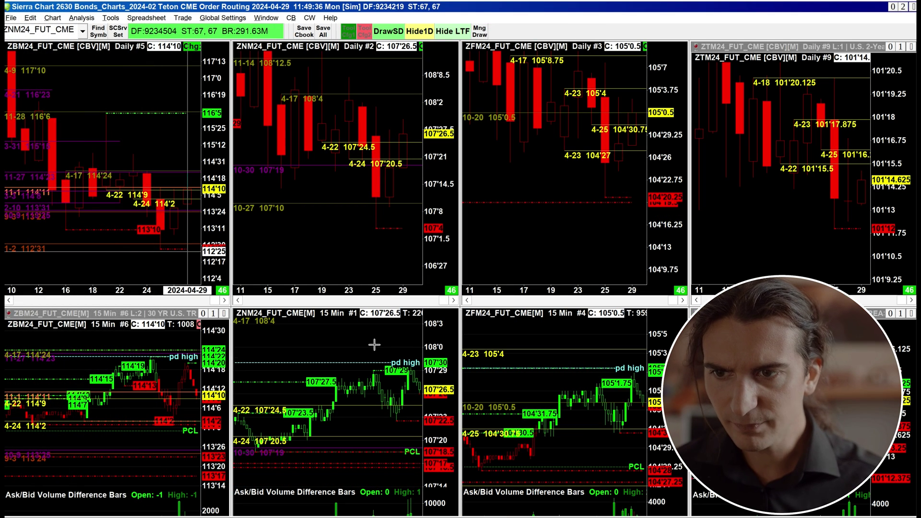
{"action": "double_click", "coordinate": [379, 345]}
{"action": "left_click_drag", "start_coordinate": [695, 177], "coordinate": [587, 177]}
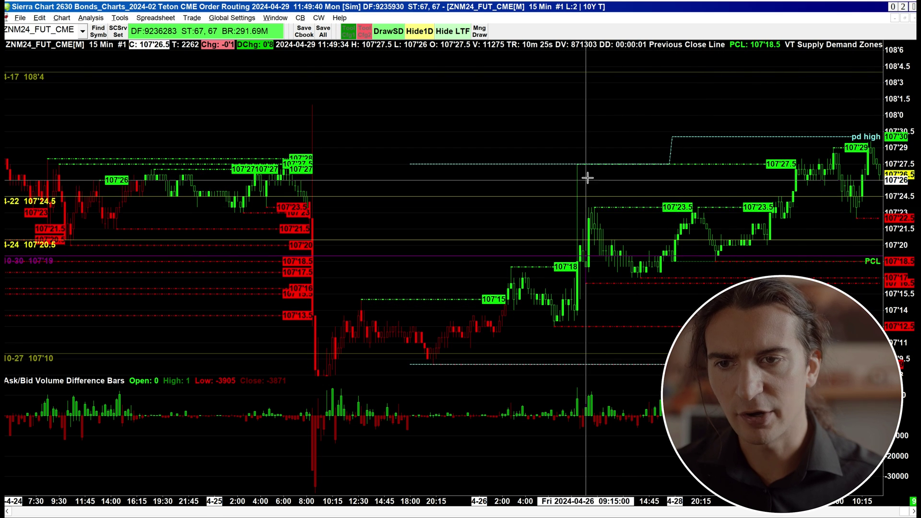
{"action": "double_click", "coordinate": [587, 177]}
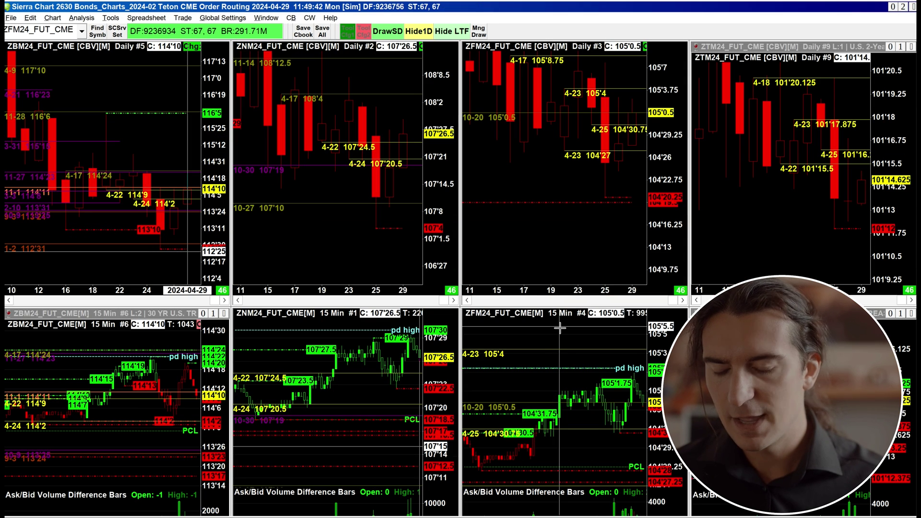
Cycle through the USDCAD, Indices and CL chartbooks and return to Bonds_Charts_2024-02.
{"action": "key", "text": "ctrl+Tab"}
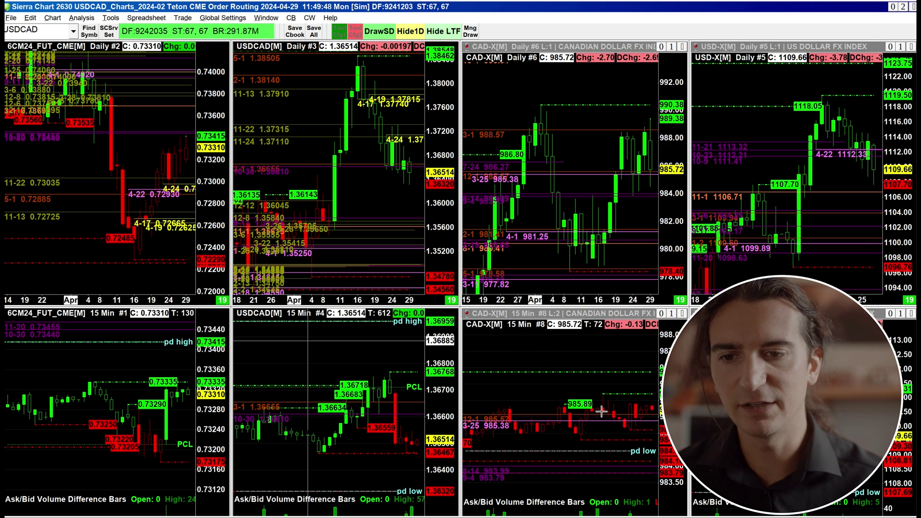
{"action": "key", "text": "ctrl+Tab"}
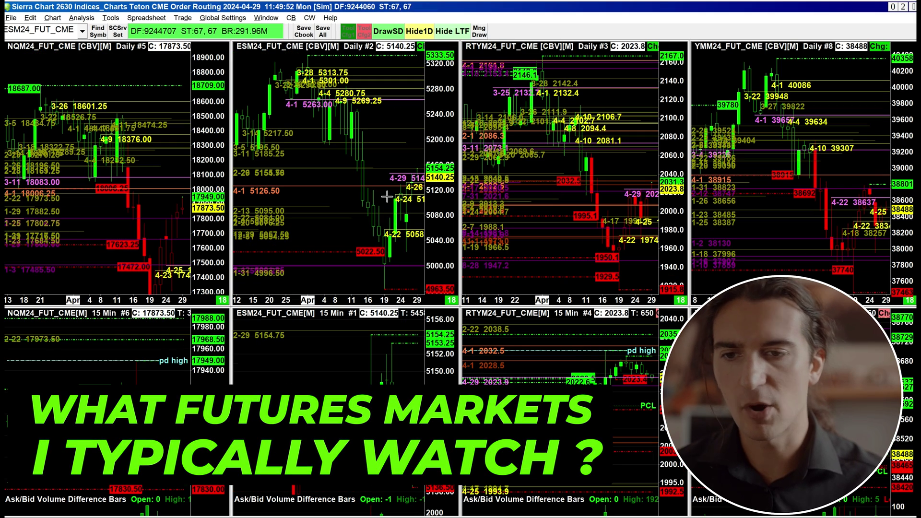
{"action": "key", "text": "ctrl+Tab"}
{"action": "key", "text": "ctrl+Tab"}
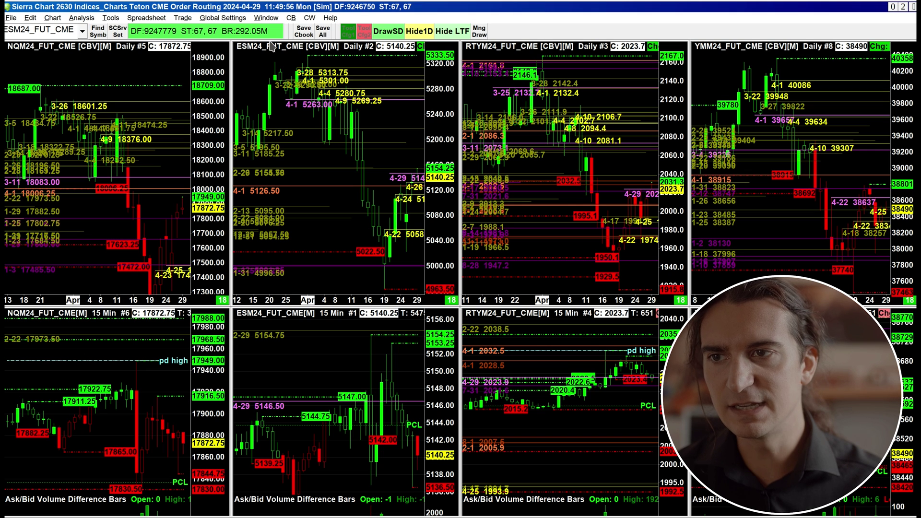
{"action": "key", "text": "ctrl+Tab"}
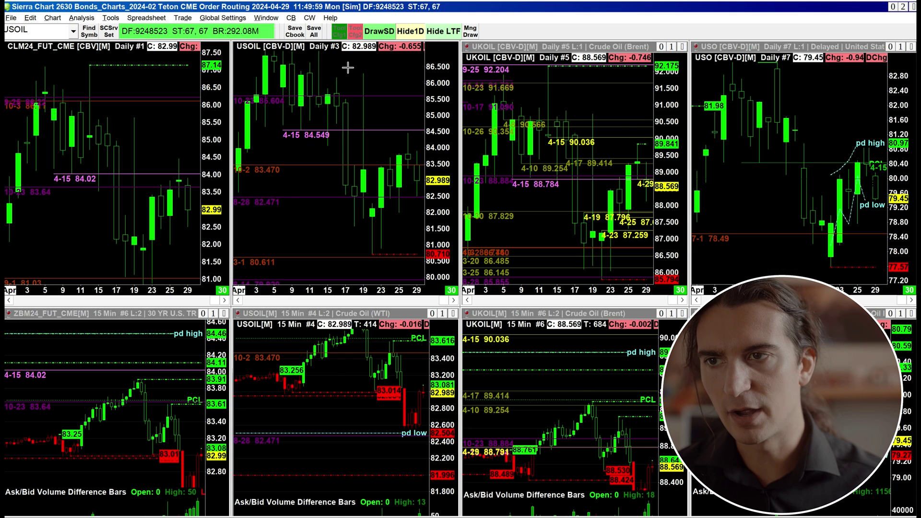
{"action": "key", "text": "ctrl+Tab"}
{"action": "key", "text": "ctrl+Tab"}
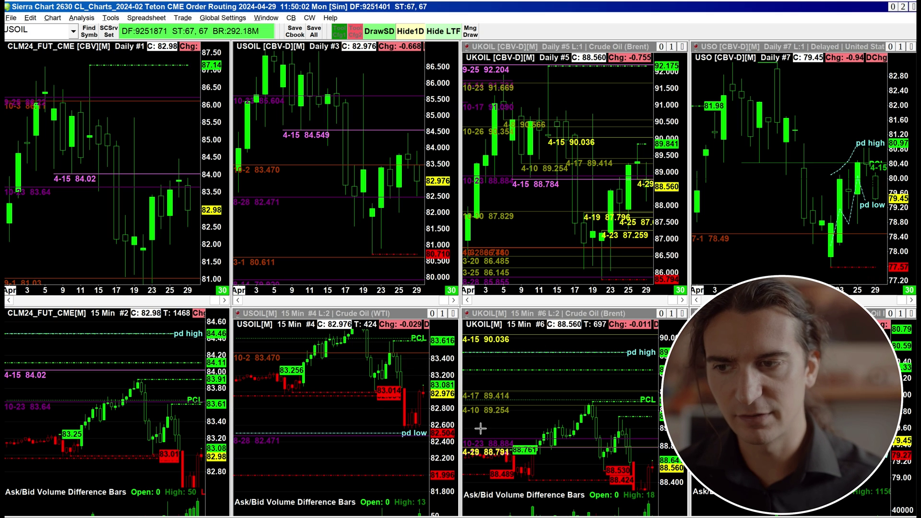
{"action": "key", "text": "ctrl+Tab"}
{"action": "key", "text": "ctrl+Tab"}
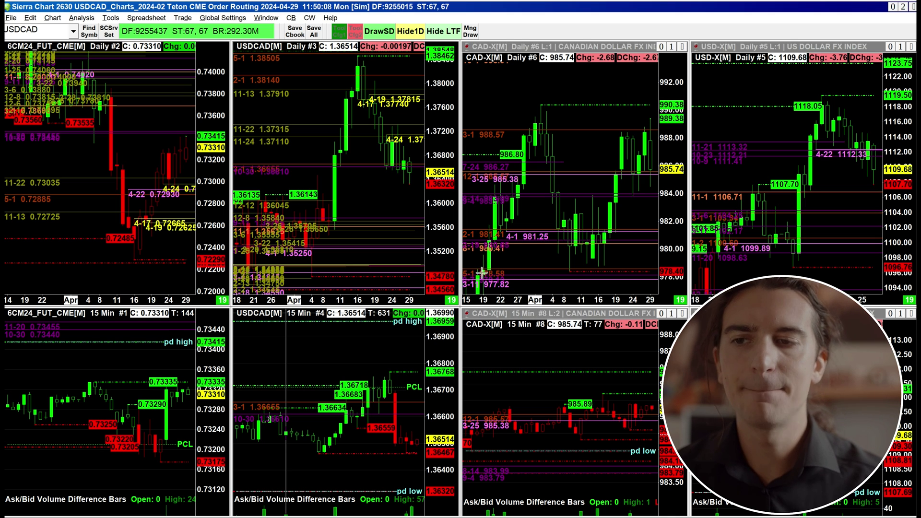
{"action": "key", "text": "ctrl+Tab"}
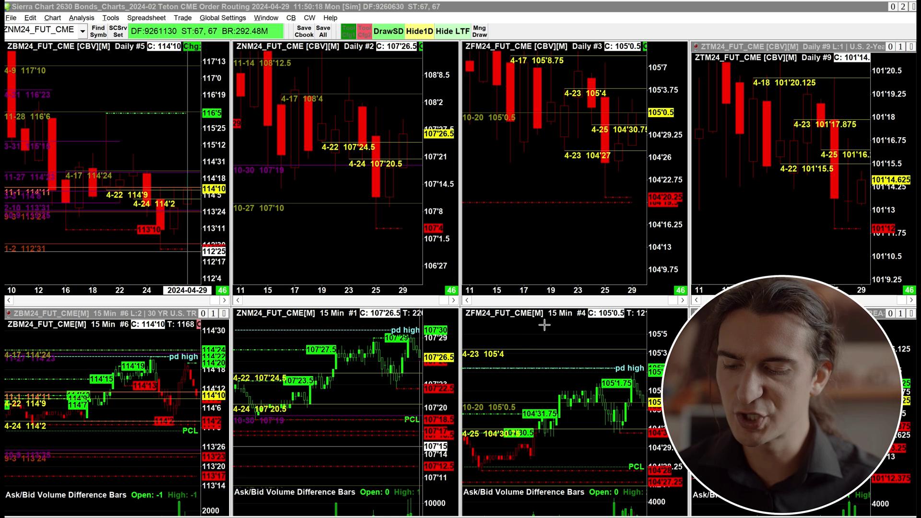
Flip rapidly from the bonds chartbook through the Indices_Charts and CL_Charts_2024-02 chartbooks.
{"action": "key", "text": "F8"}
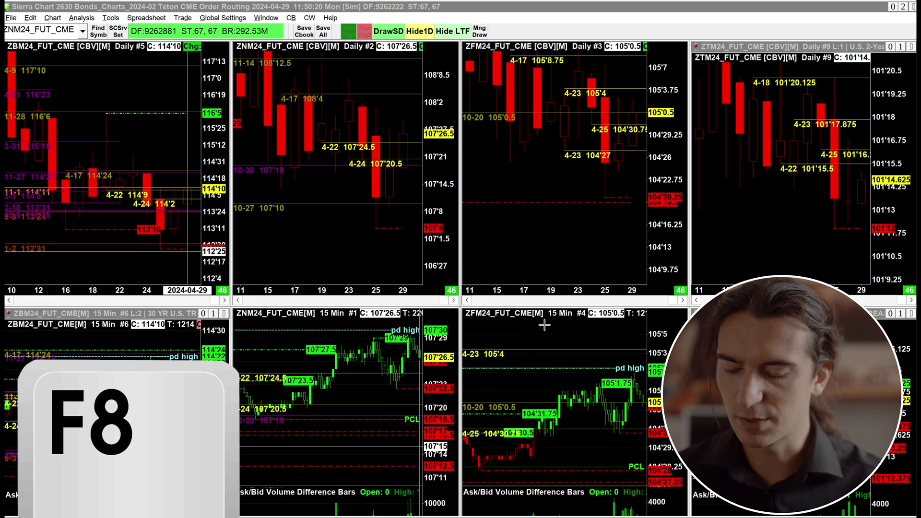
{"action": "key", "text": "F8"}
{"action": "key", "text": "F8"}
{"action": "key", "text": "F8"}
{"action": "key", "text": "F8"}
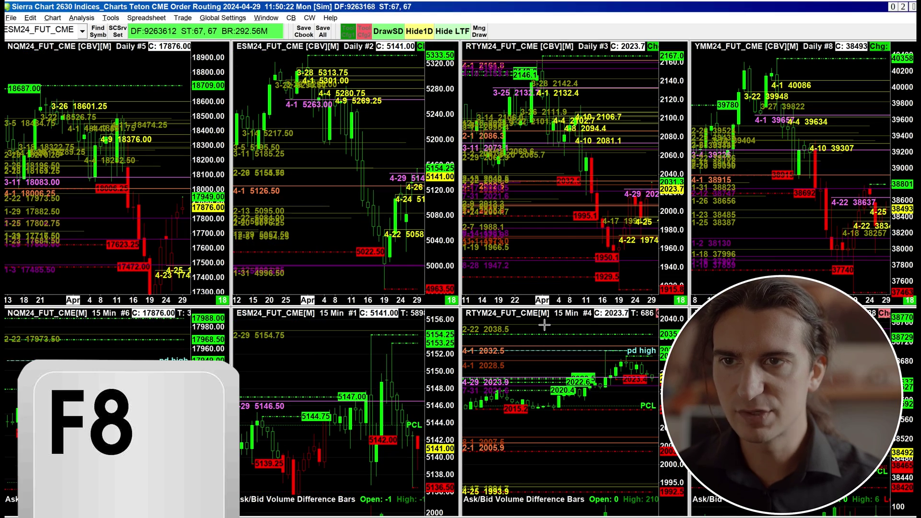
{"action": "key", "text": "F8"}
{"action": "key", "text": "F8"}
{"action": "key", "text": "F8"}
{"action": "key", "text": "F8"}
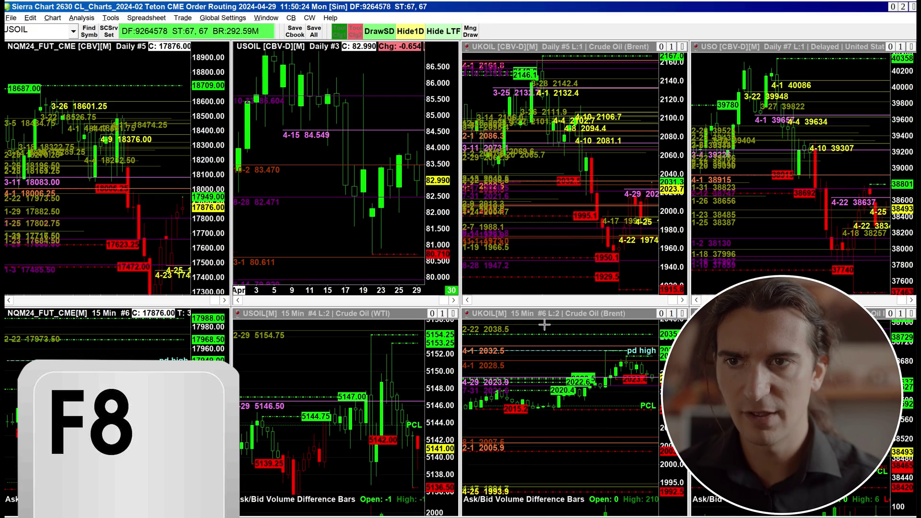
Switch to the Bonds_DOM window and change from its chartbook to Indices_DOM.
{"action": "key", "text": "F8"}
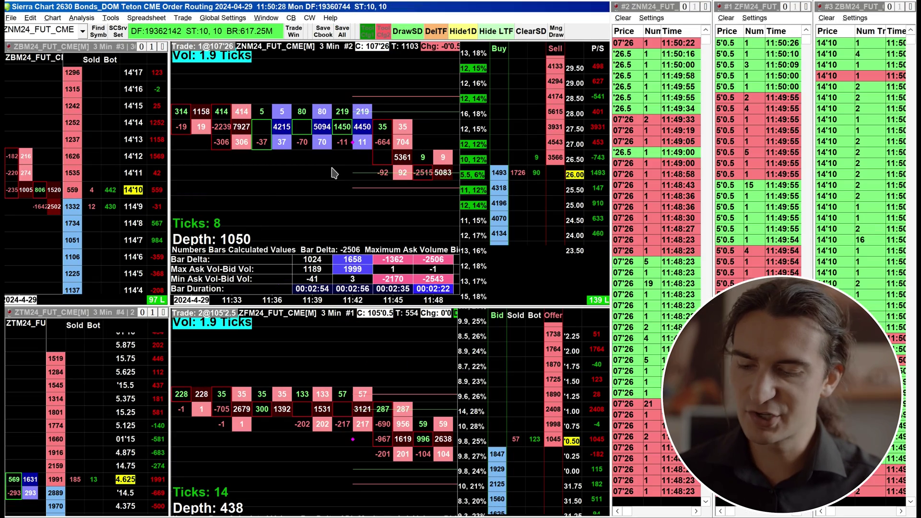
{"action": "key", "text": "ctrl+Tab"}
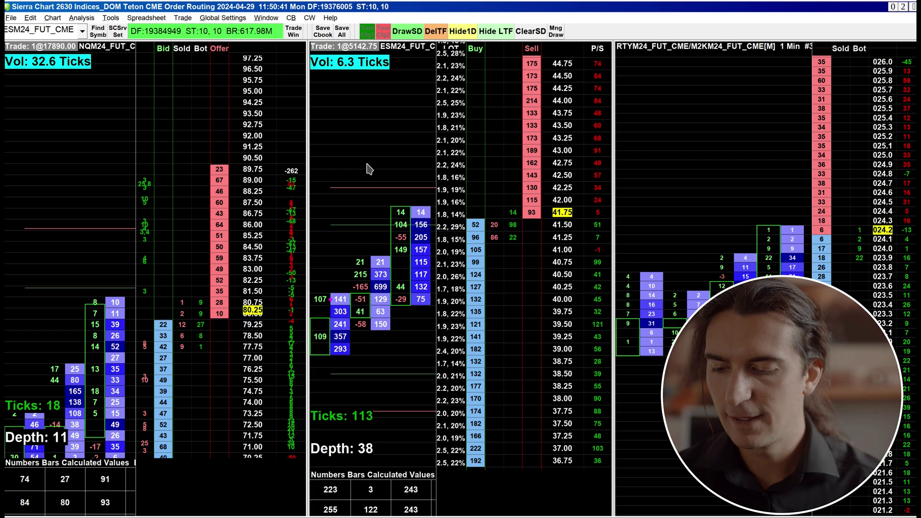
{"action": "key", "text": "ctrl+Tab"}
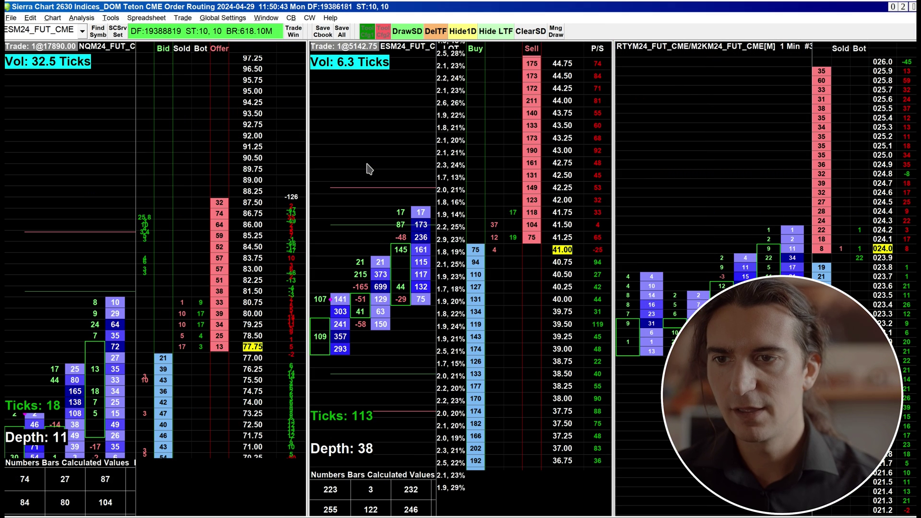